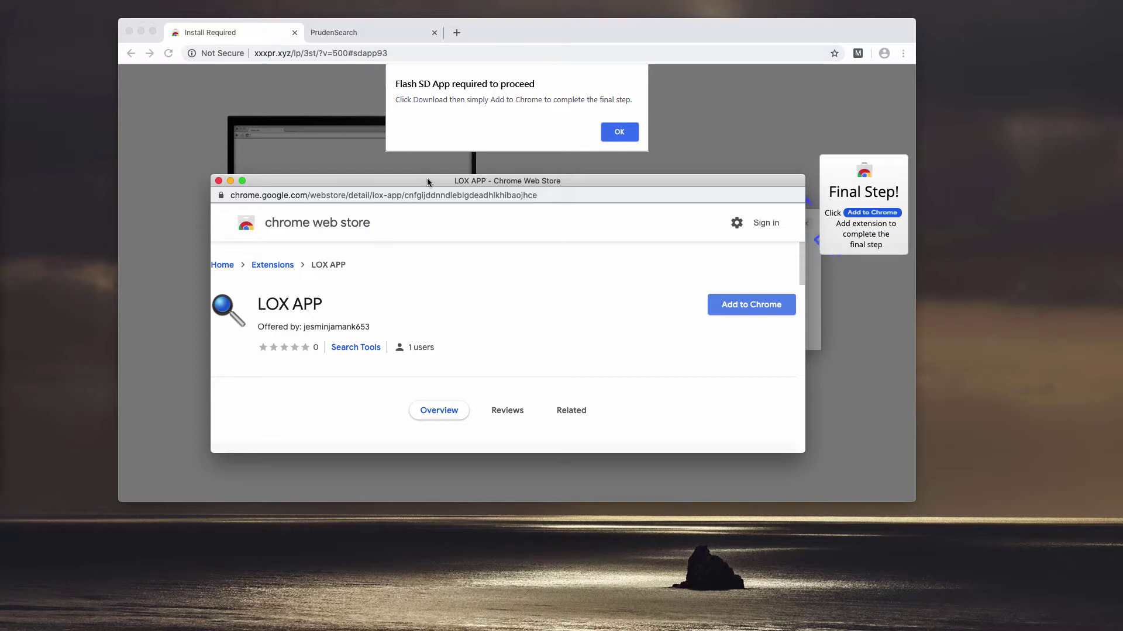
Scroll through the LOX APP Web Store listing to review its details.
{"action": "left_click_drag", "start_coordinate": [427, 177], "coordinate": [430, 179]}
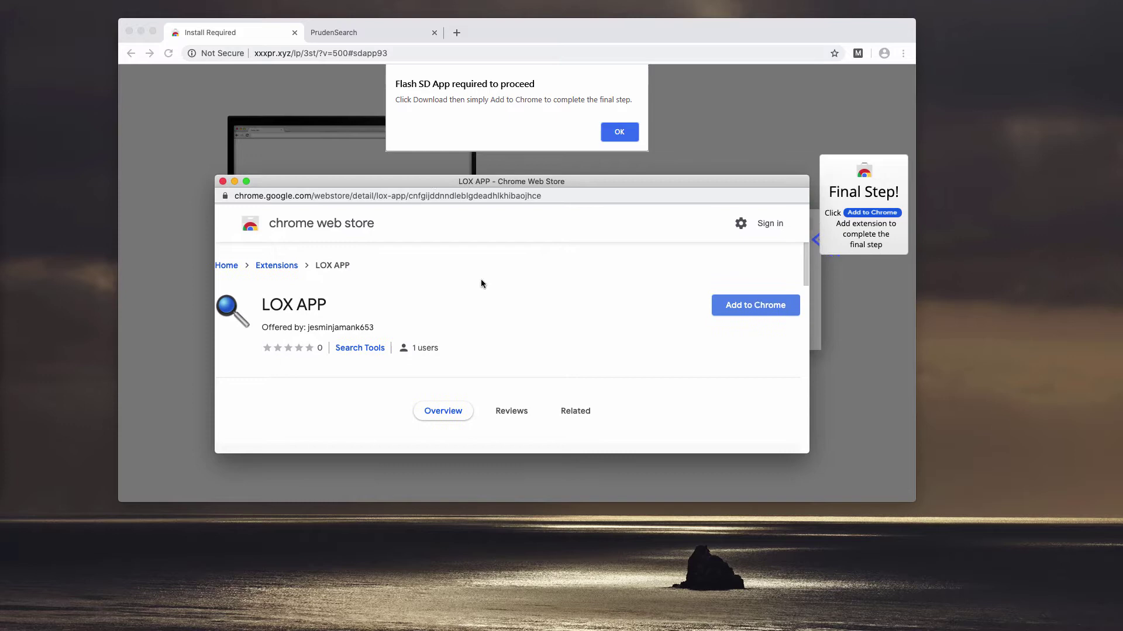
{"action": "scroll", "coordinate": [511, 348], "scroll_direction": "down", "scroll_amount": 2}
{"action": "scroll", "coordinate": [511, 348], "scroll_direction": "up", "scroll_amount": 2}
{"action": "scroll", "coordinate": [511, 348], "scroll_direction": "down", "scroll_amount": 5}
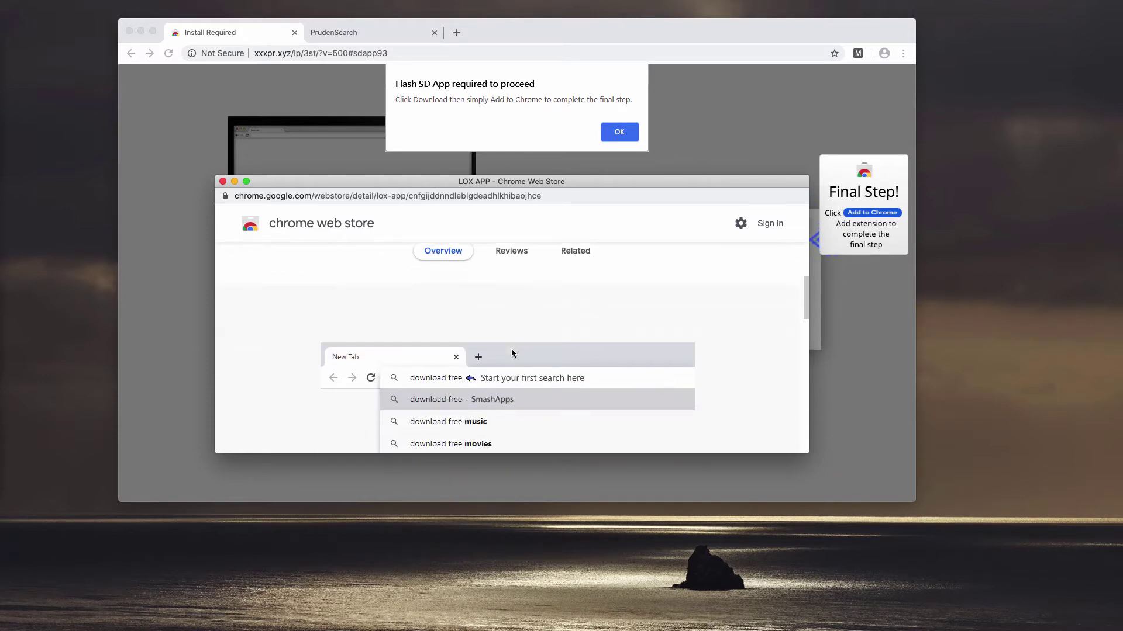
{"action": "scroll", "coordinate": [511, 349], "scroll_direction": "down", "scroll_amount": 5}
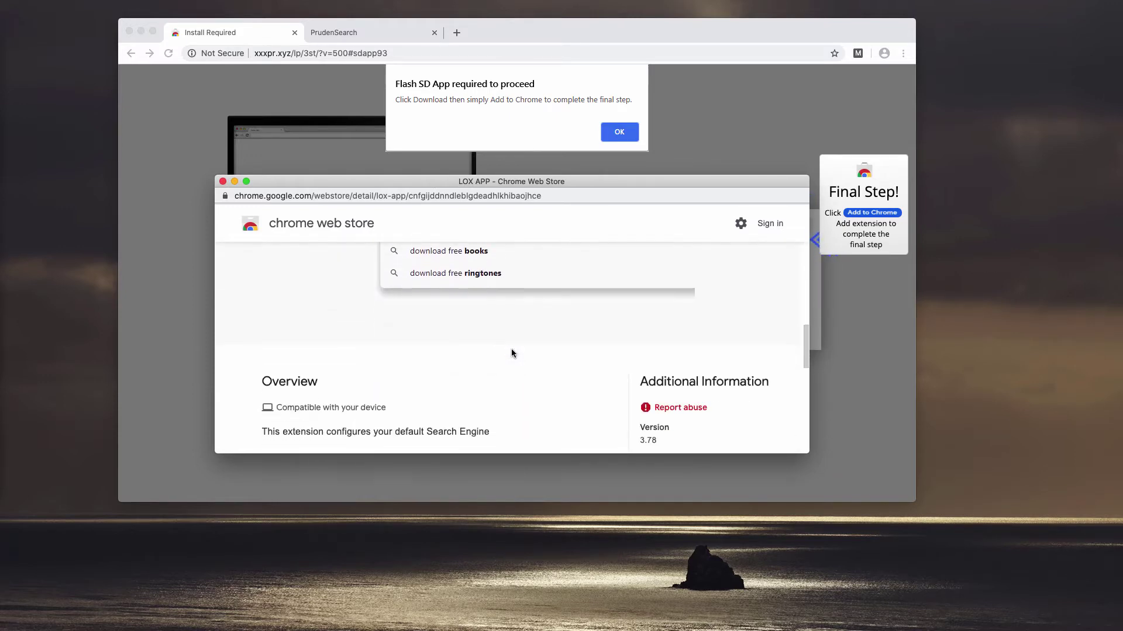
{"action": "scroll", "coordinate": [511, 353], "scroll_direction": "down", "scroll_amount": 2}
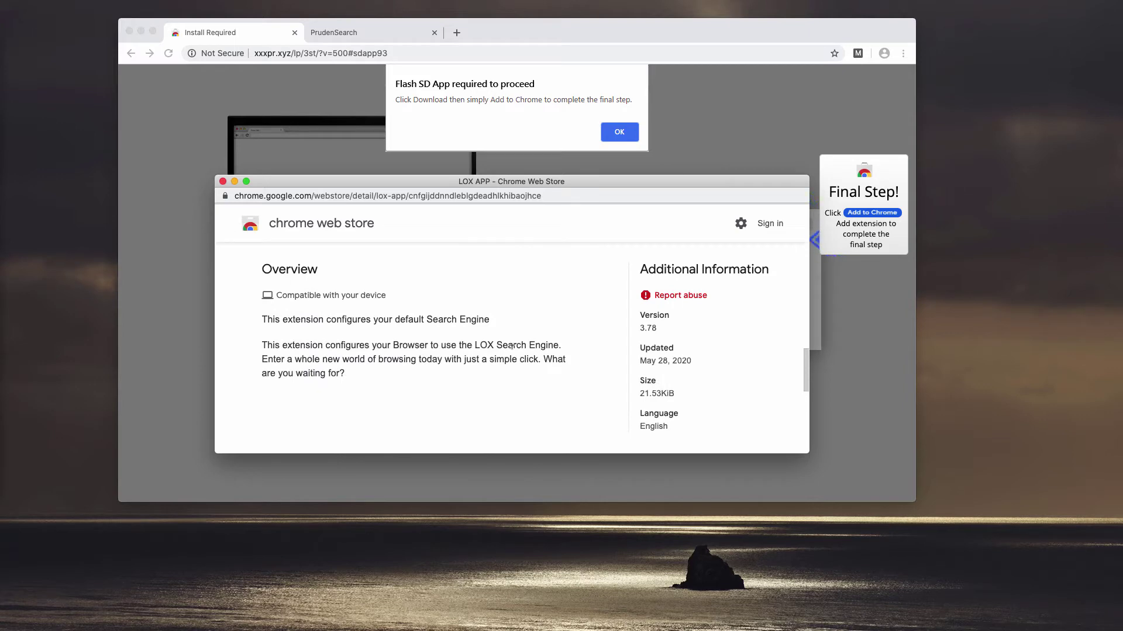
{"action": "scroll", "coordinate": [511, 349], "scroll_direction": "up", "scroll_amount": 3}
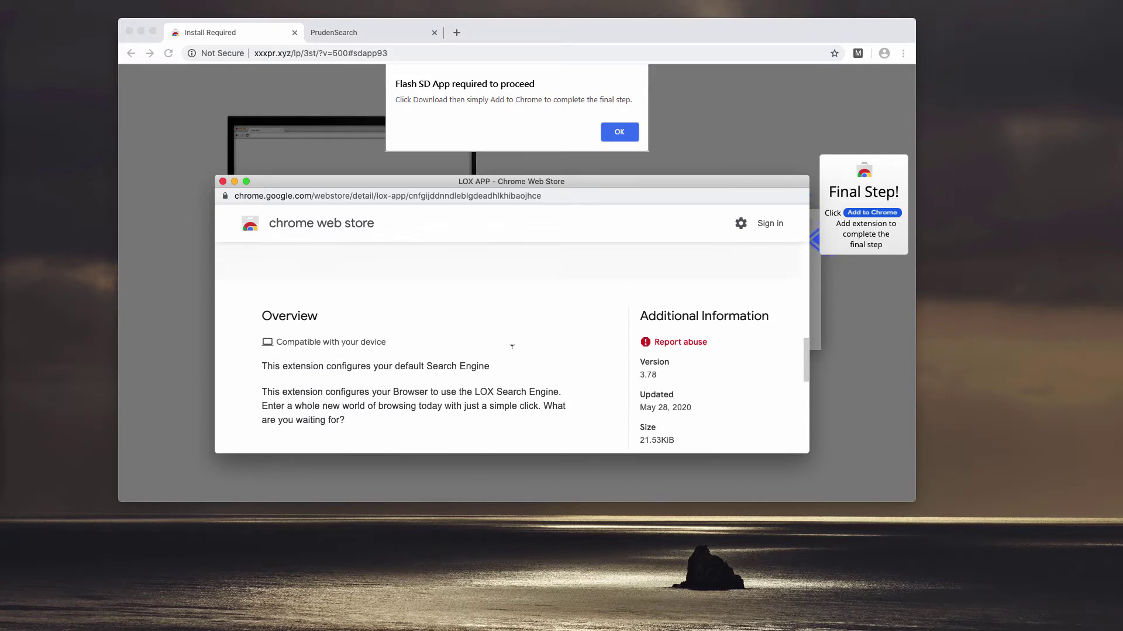
{"action": "scroll", "coordinate": [513, 354], "scroll_direction": "down", "scroll_amount": 2}
{"action": "scroll", "coordinate": [511, 351], "scroll_direction": "down", "scroll_amount": 3}
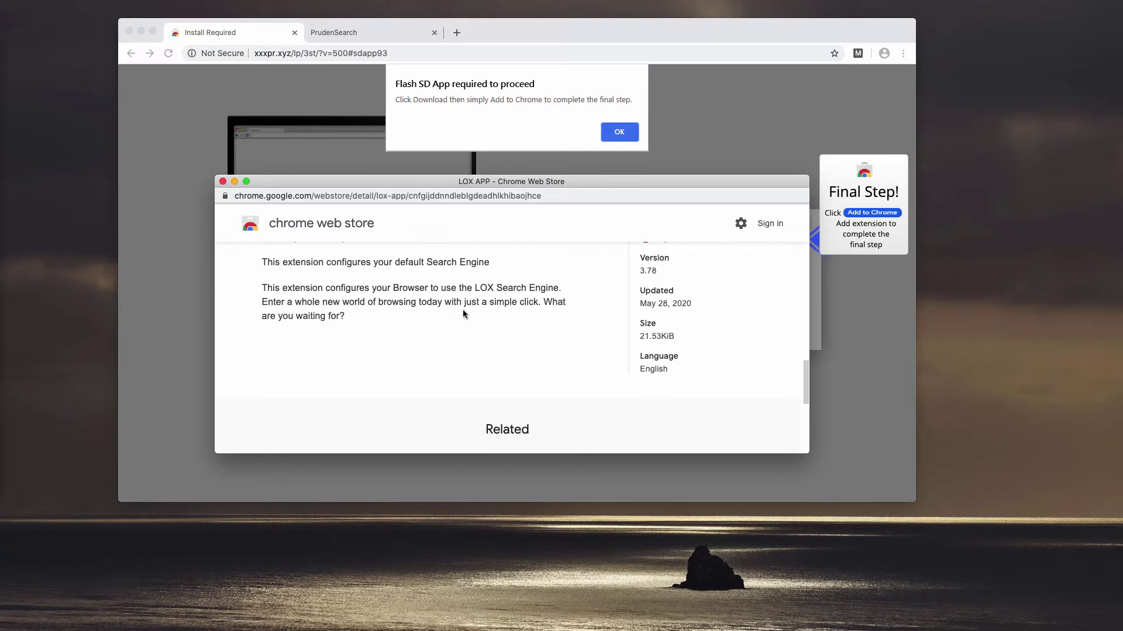
{"action": "scroll", "coordinate": [479, 316], "scroll_direction": "up", "scroll_amount": 2}
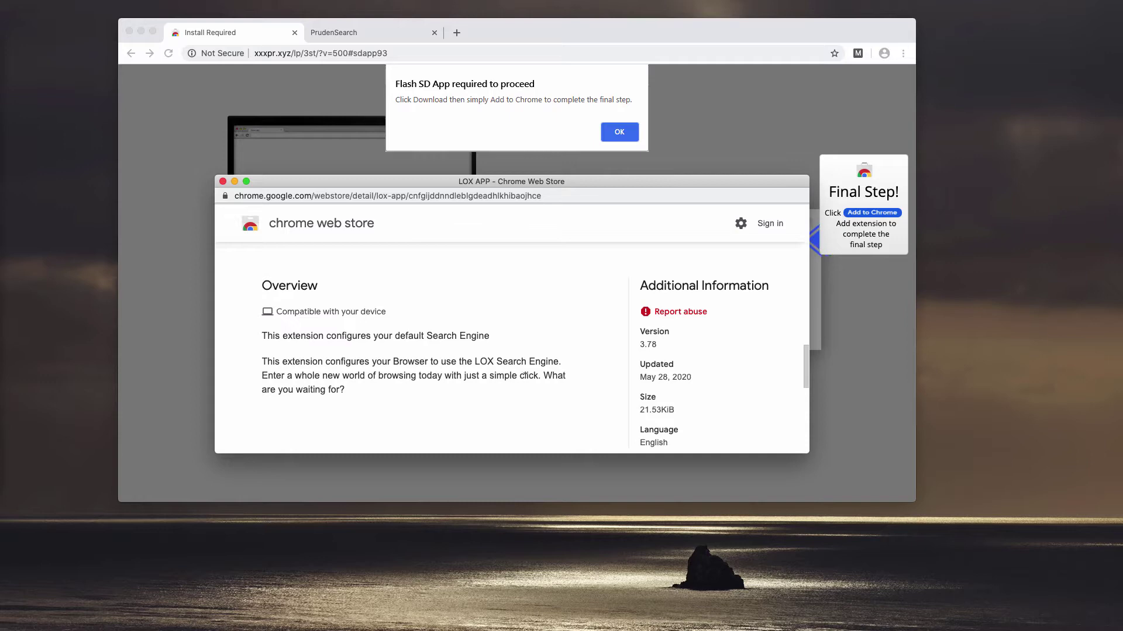
{"action": "scroll", "coordinate": [377, 371], "scroll_direction": "up", "scroll_amount": 10}
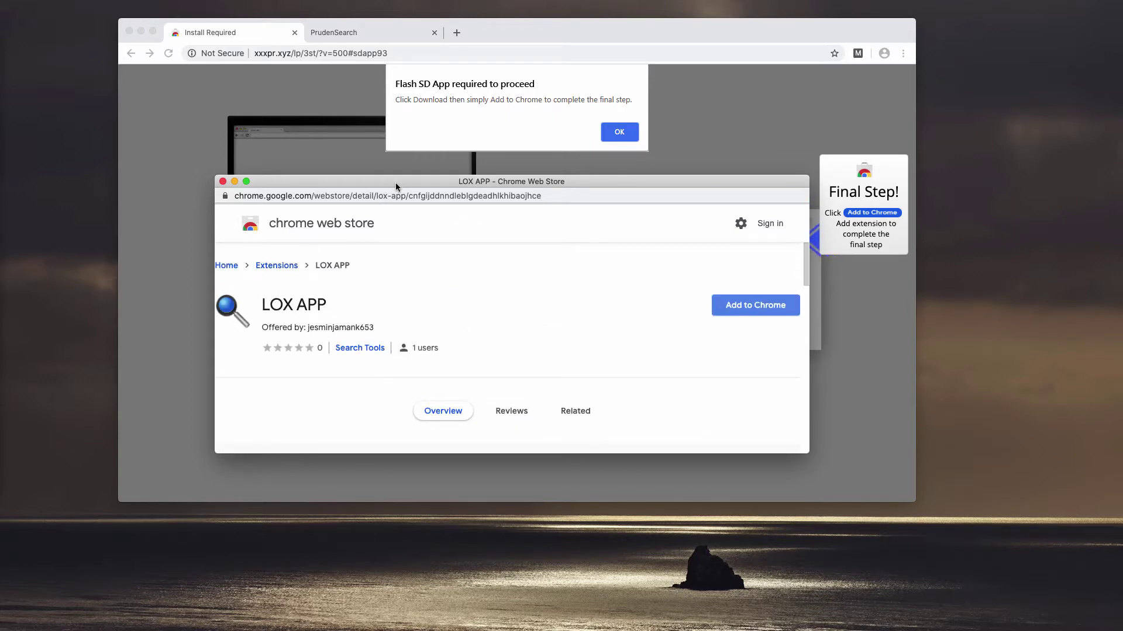
{"action": "left_click_drag", "start_coordinate": [396, 183], "coordinate": [404, 182]}
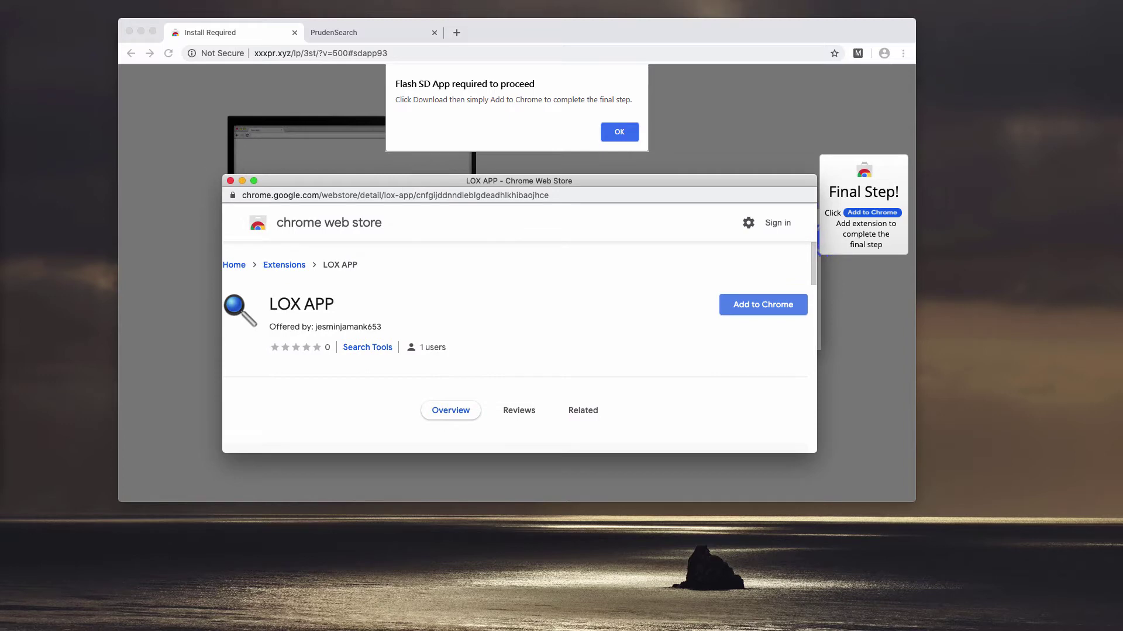
Open a new Finder window, nudge it left, then close it again.
{"action": "left_click", "coordinate": [61, 193]}
{"action": "key", "text": "super+shift+c"}
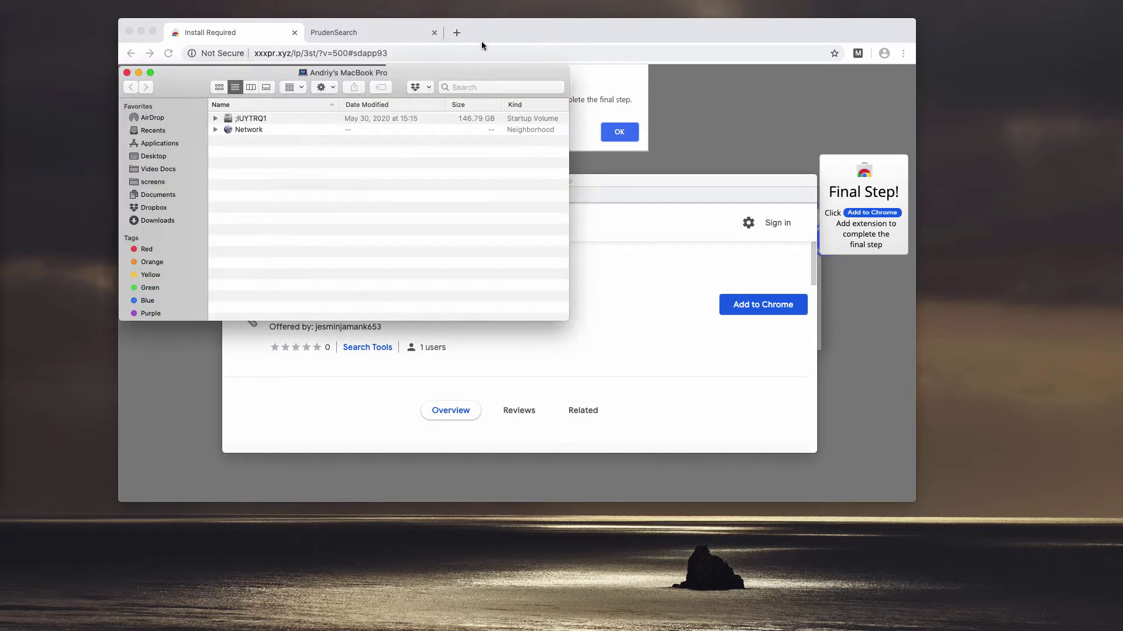
{"action": "left_click_drag", "start_coordinate": [427, 67], "coordinate": [414, 65]}
{"action": "key", "text": "super+w"}
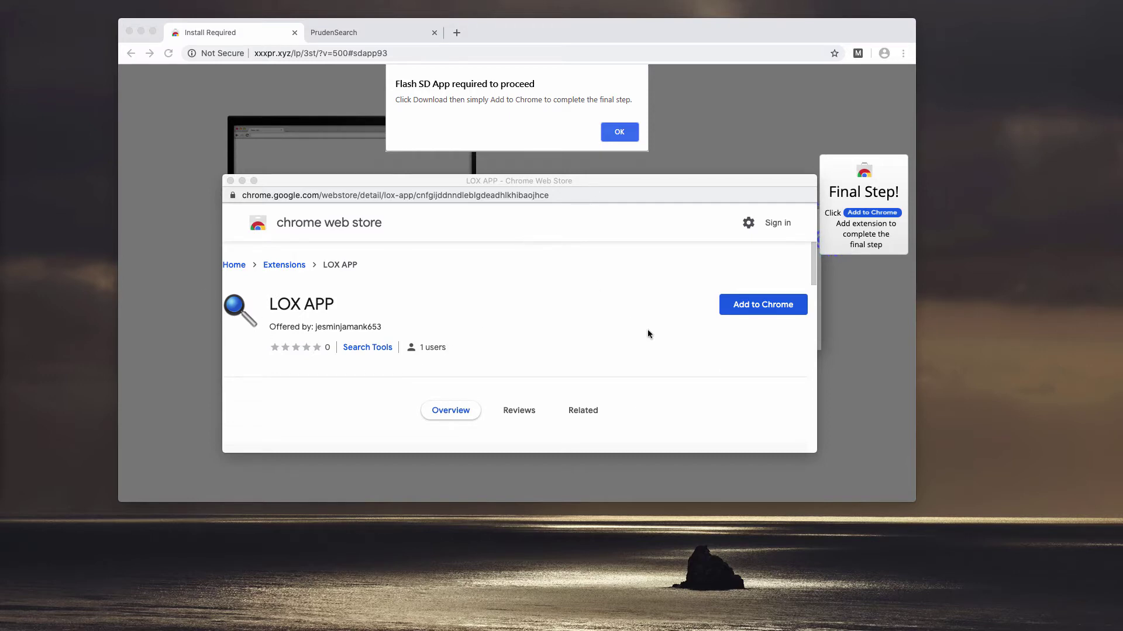
Add the LOX APP extension to Chrome and approve the permission prompt.
{"action": "left_click", "coordinate": [743, 319]}
{"action": "left_click", "coordinate": [766, 307]}
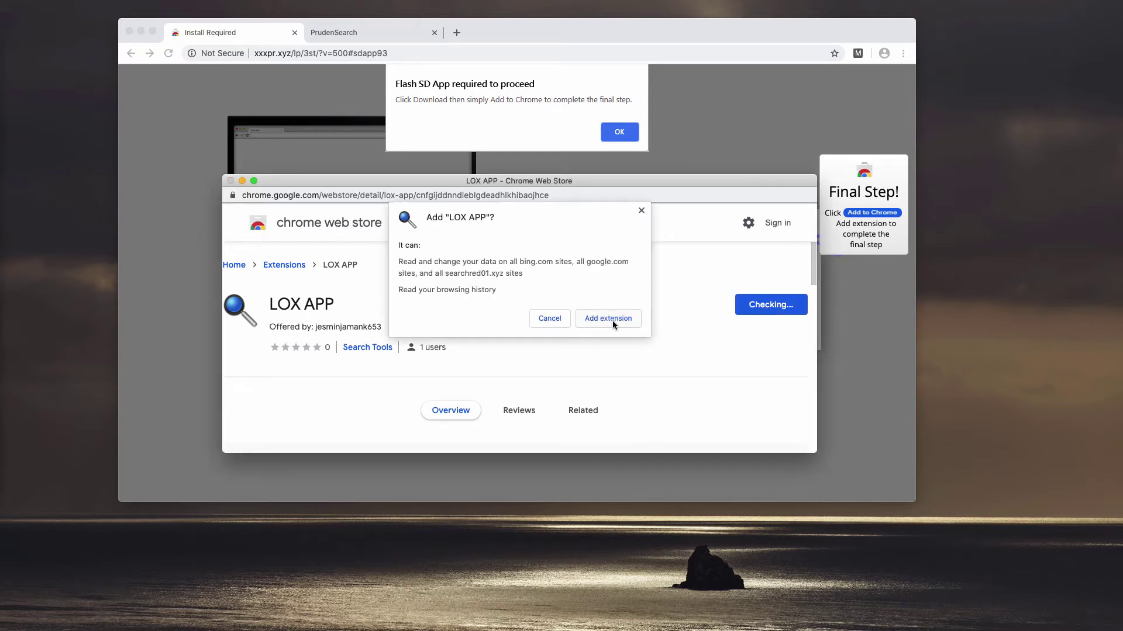
{"action": "left_click", "coordinate": [605, 319]}
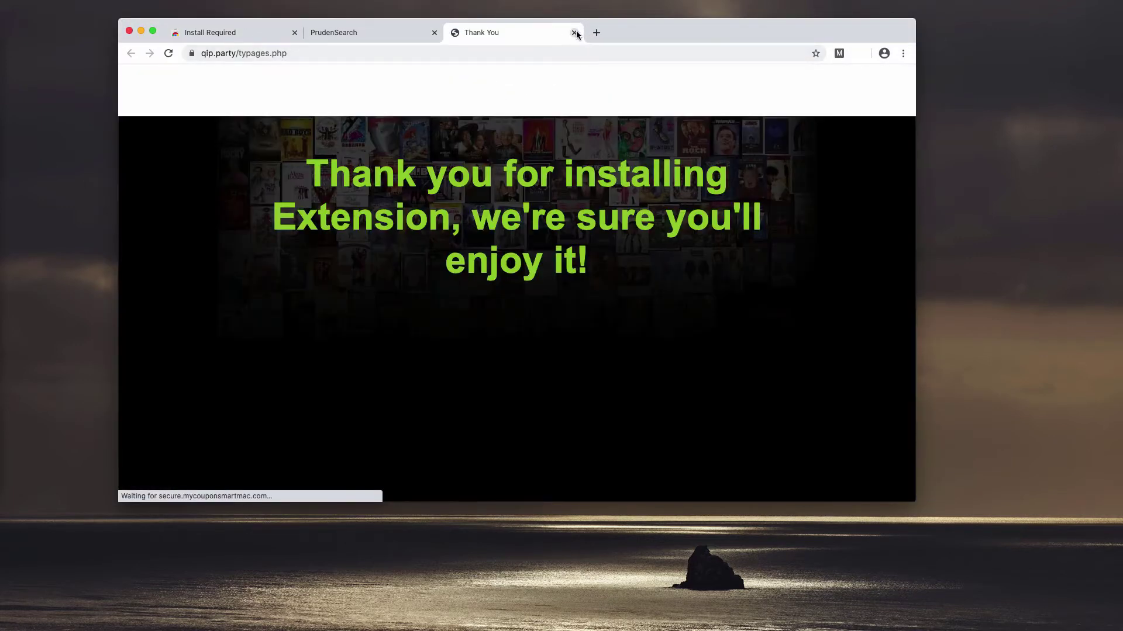
Close the thank-you tab and load google.com in a new tab.
{"action": "left_click", "coordinate": [574, 33]}
{"action": "left_click", "coordinate": [456, 32]}
{"action": "type", "text": "google.com"}
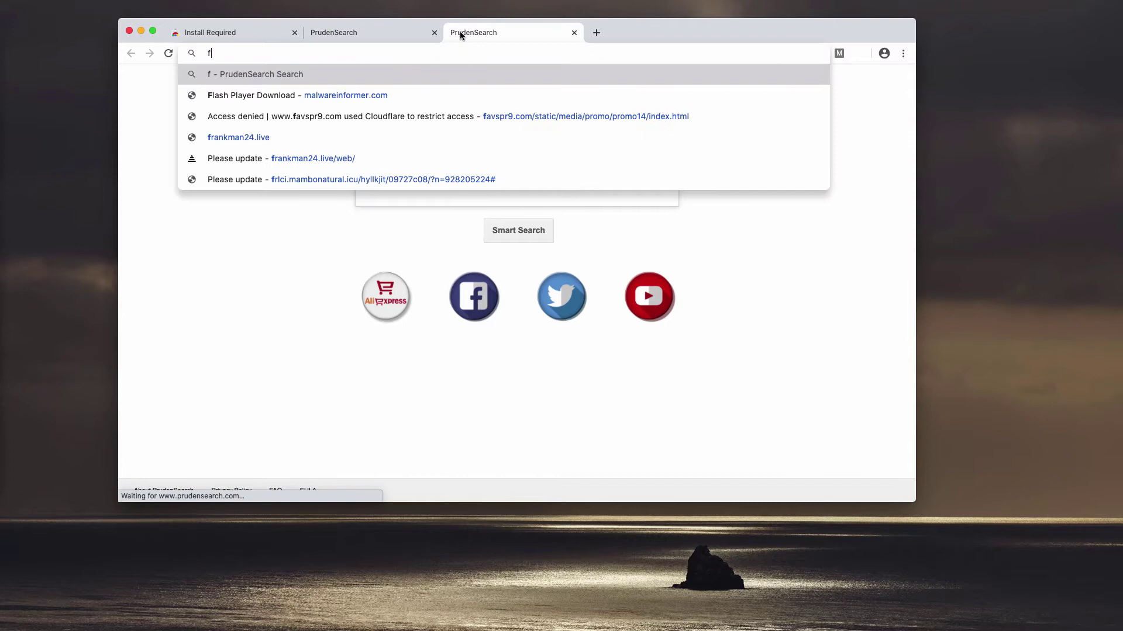
{"action": "key", "text": "Return"}
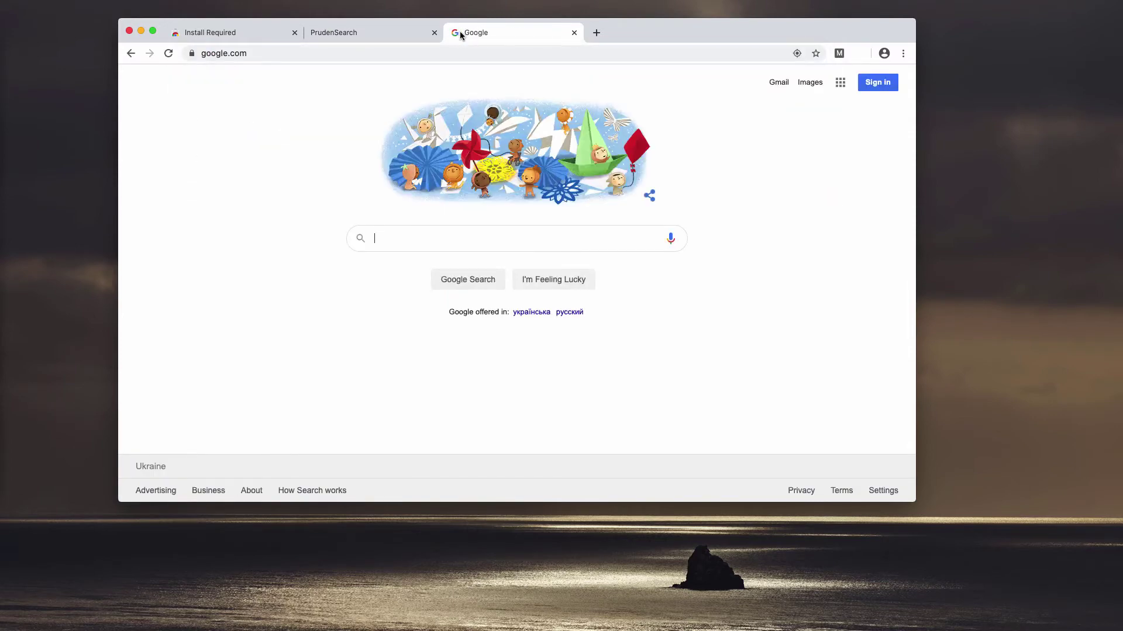
Search for 'virus', check the s3arch.page results address, and return to the Install Required tab.
{"action": "type", "text": "virus"}
{"action": "key", "text": "Return"}
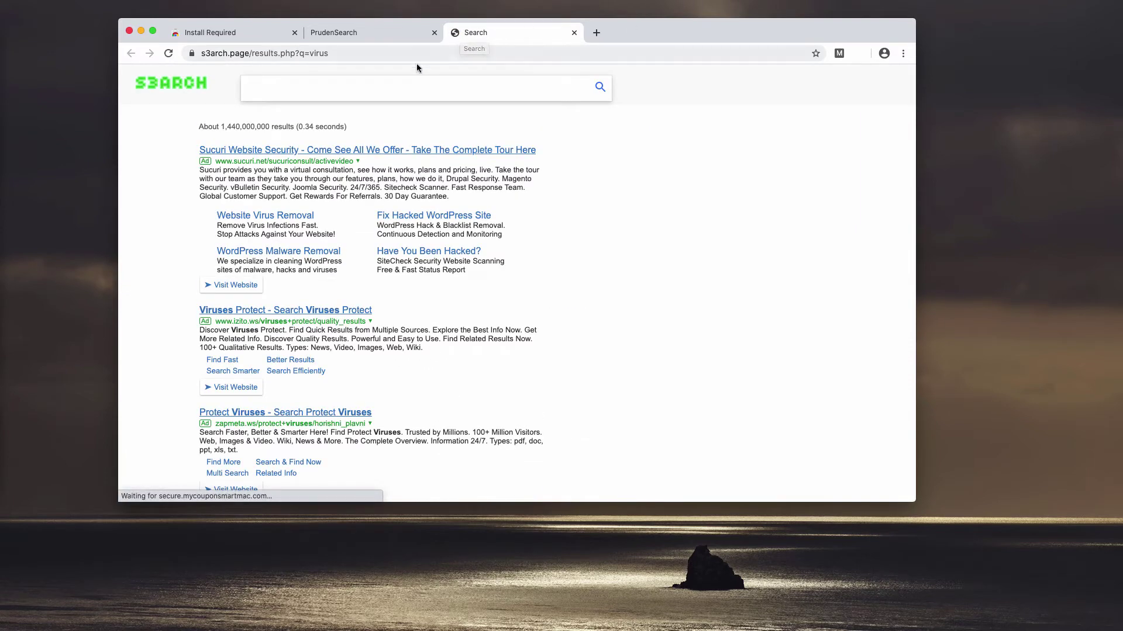
{"action": "left_click", "coordinate": [247, 53]}
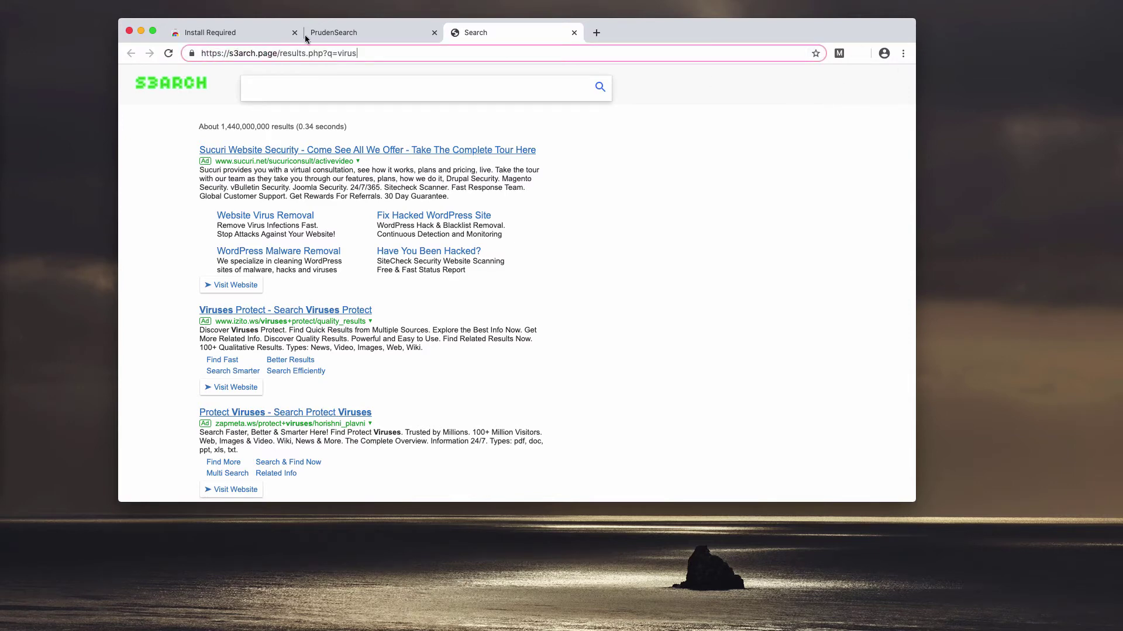
{"action": "left_click", "coordinate": [229, 32]}
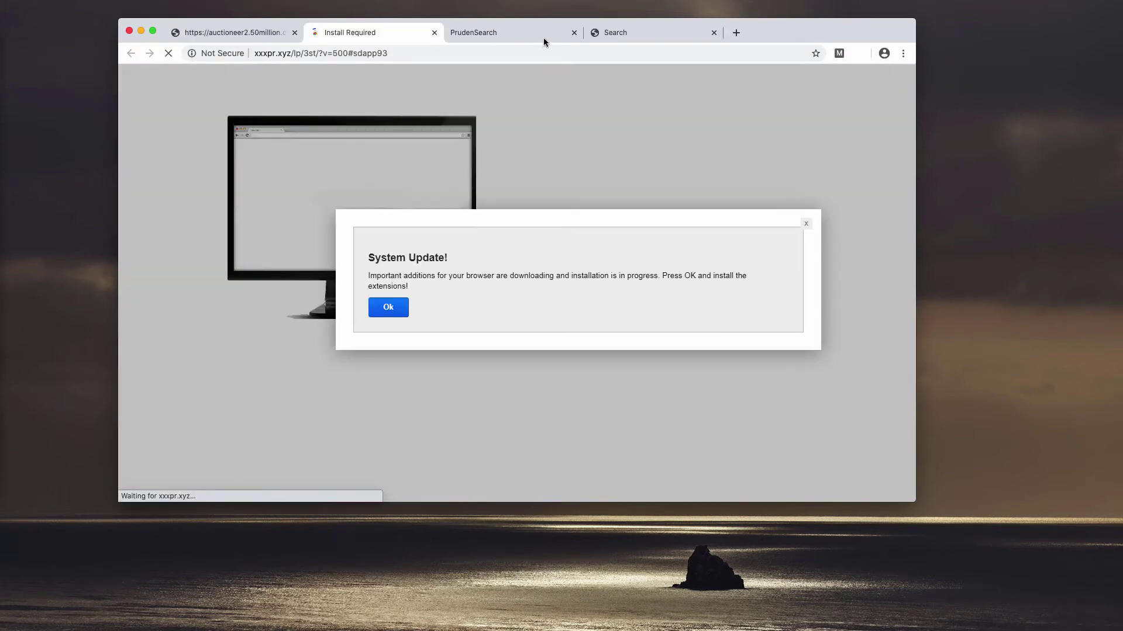
From the s3arch.page results tab, go to Chrome's Extensions page via More Tools.
{"action": "left_click", "coordinate": [544, 33]}
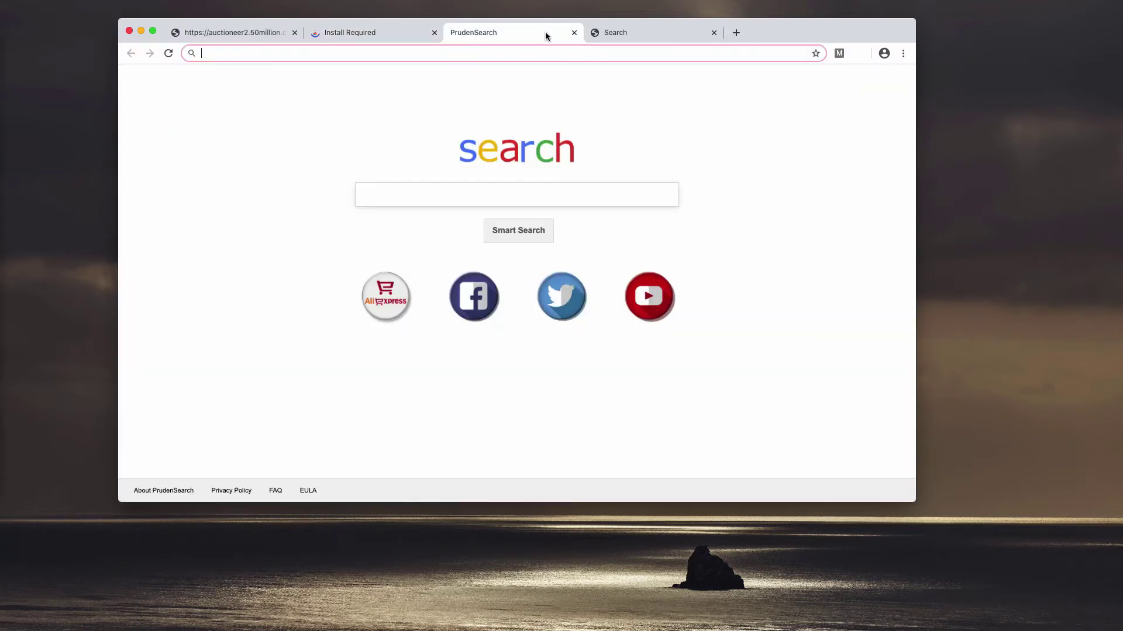
{"action": "left_click", "coordinate": [639, 32]}
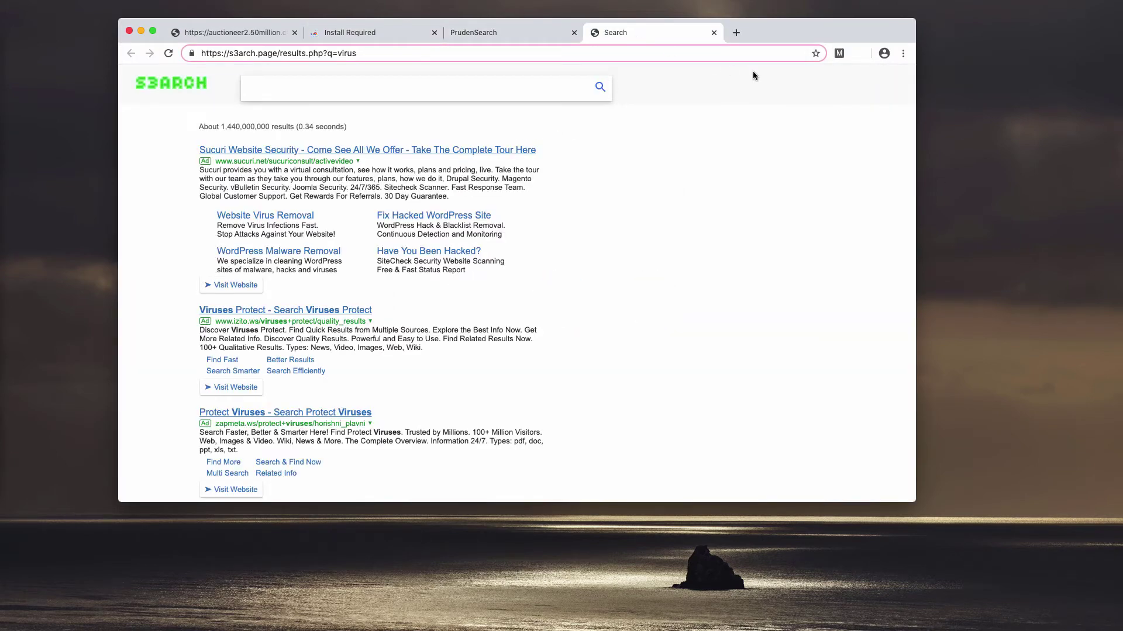
{"action": "left_click", "coordinate": [903, 55]}
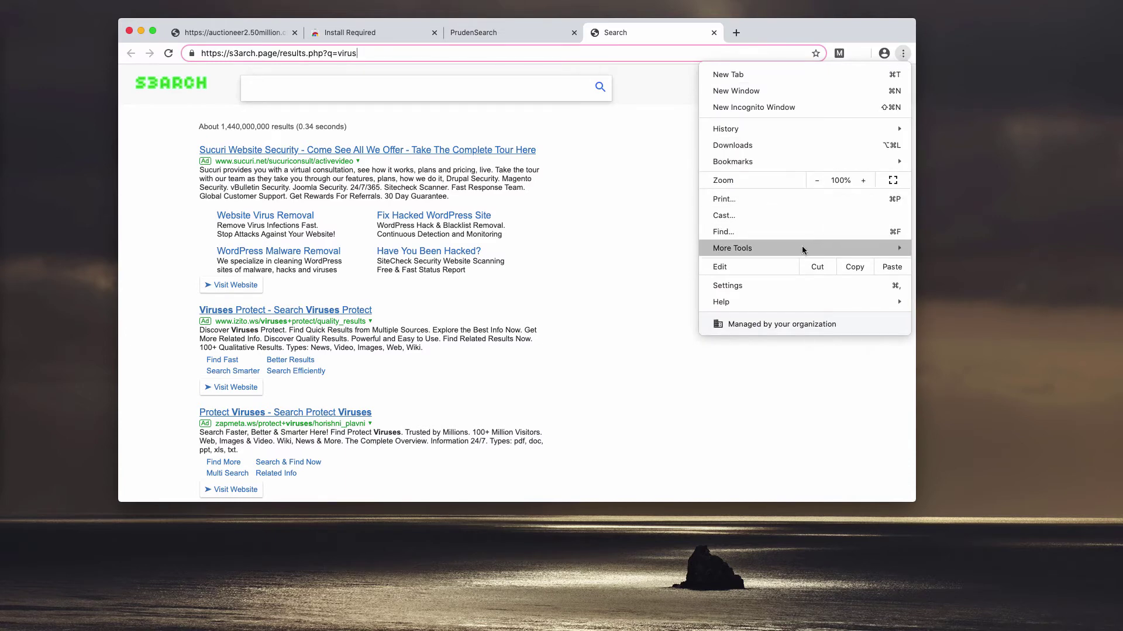
{"action": "mouse_move", "coordinate": [787, 256]}
{"action": "left_click", "coordinate": [617, 299]}
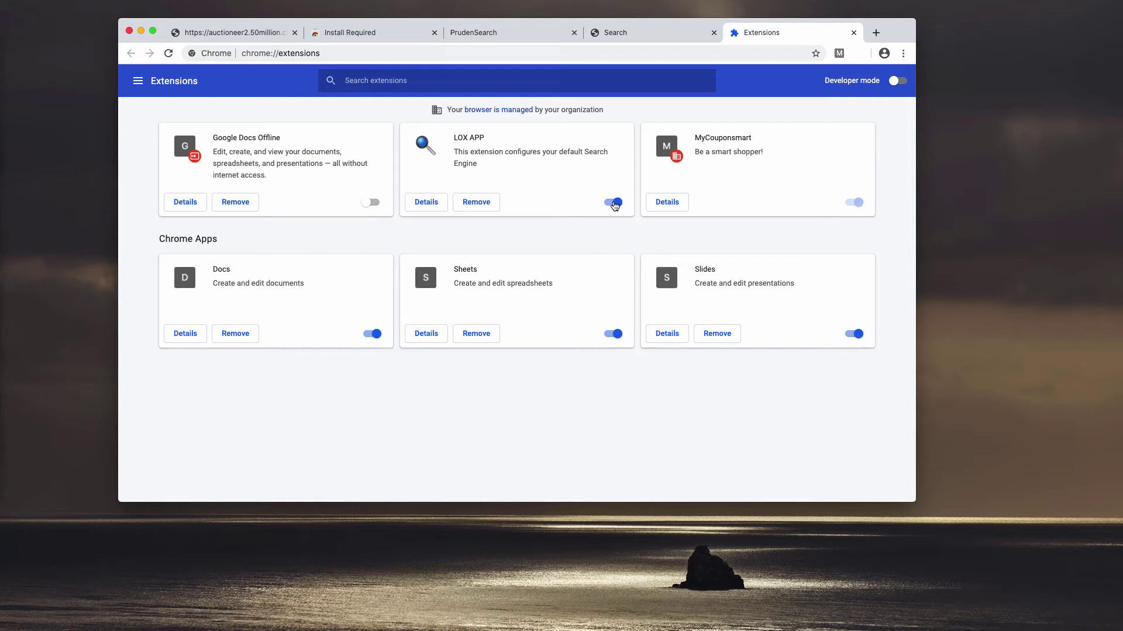
Turn off the LOX APP extension and remove it, confirming the removal.
{"action": "left_click", "coordinate": [615, 205]}
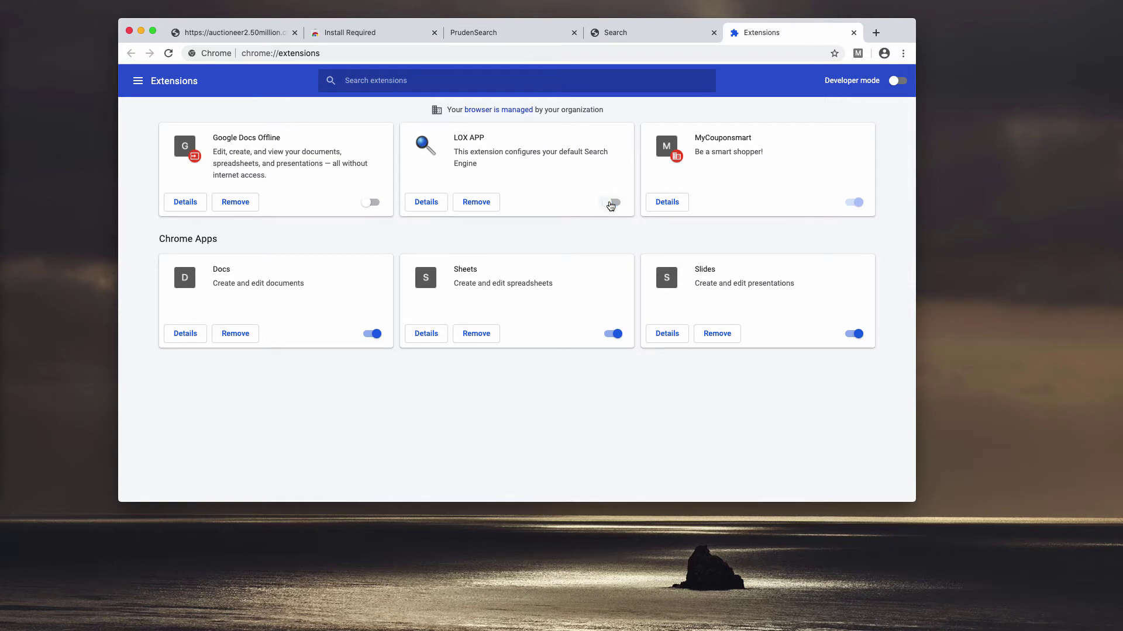
{"action": "left_click", "coordinate": [468, 203]}
{"action": "left_click", "coordinate": [611, 127]}
Replace the page address with google.com and load it.
{"action": "left_click", "coordinate": [434, 51]}
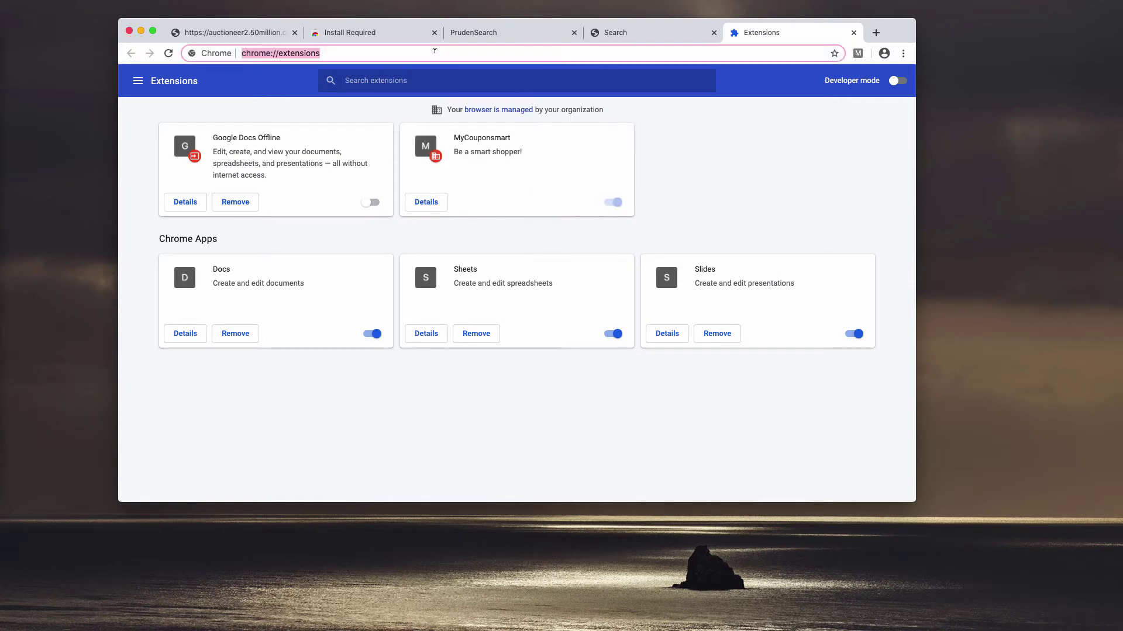
{"action": "type", "text": "google.com"}
{"action": "key", "text": "Return"}
Search Google for 'virus', then open the suggested combocleaner.com site.
{"action": "type", "text": "virus"}
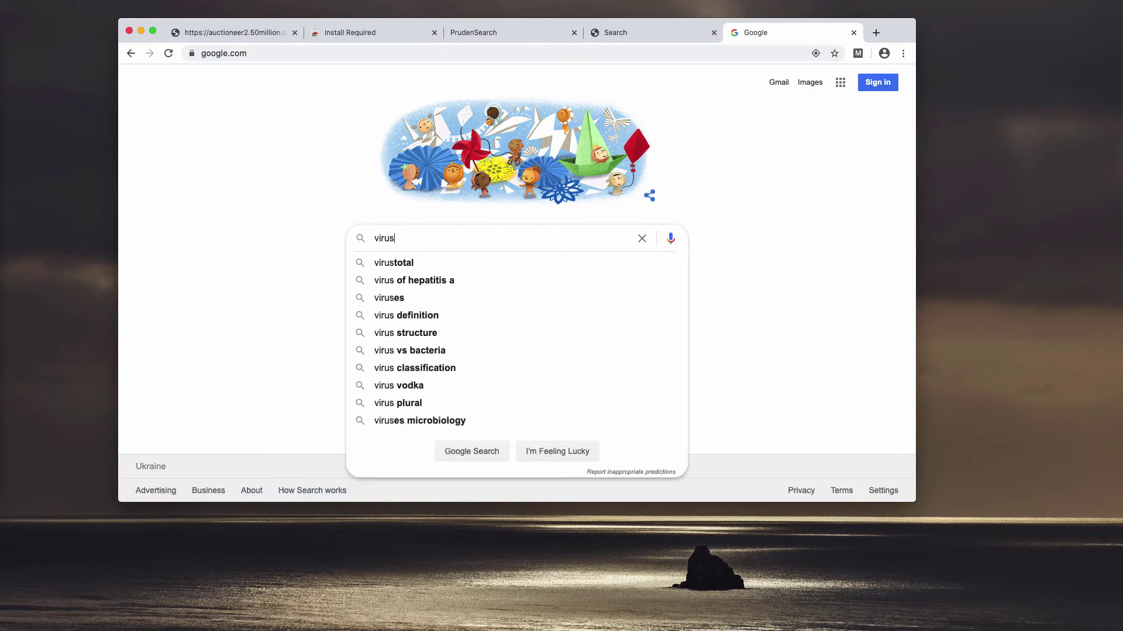
{"action": "key", "text": "Return"}
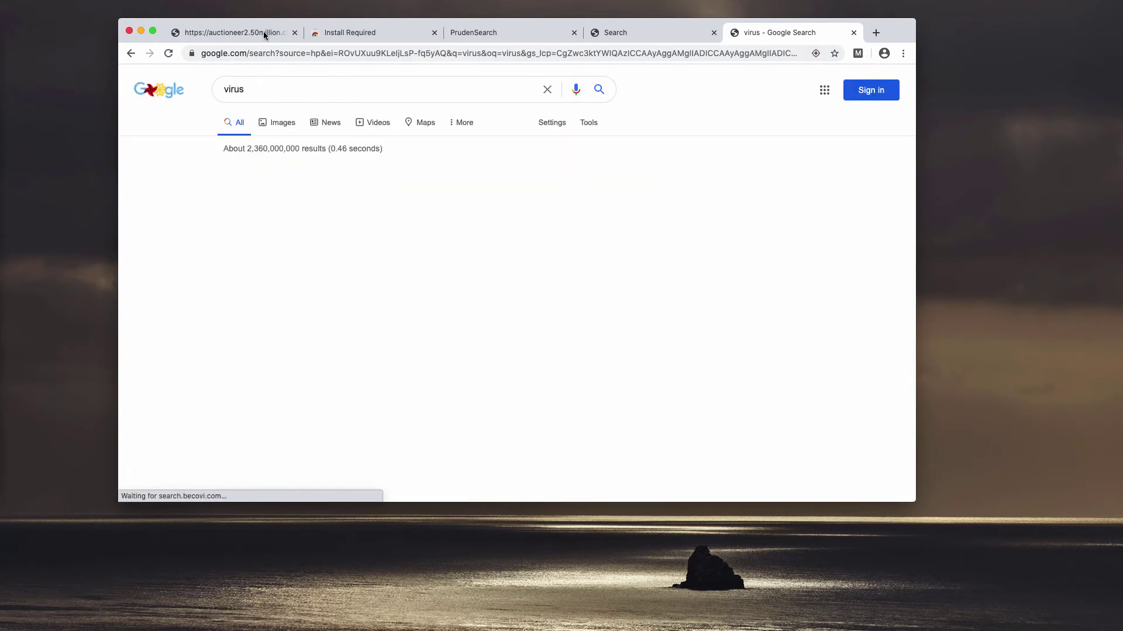
{"action": "left_click", "coordinate": [417, 50]}
{"action": "type", "text": "c"}
{"action": "key", "text": "Return"}
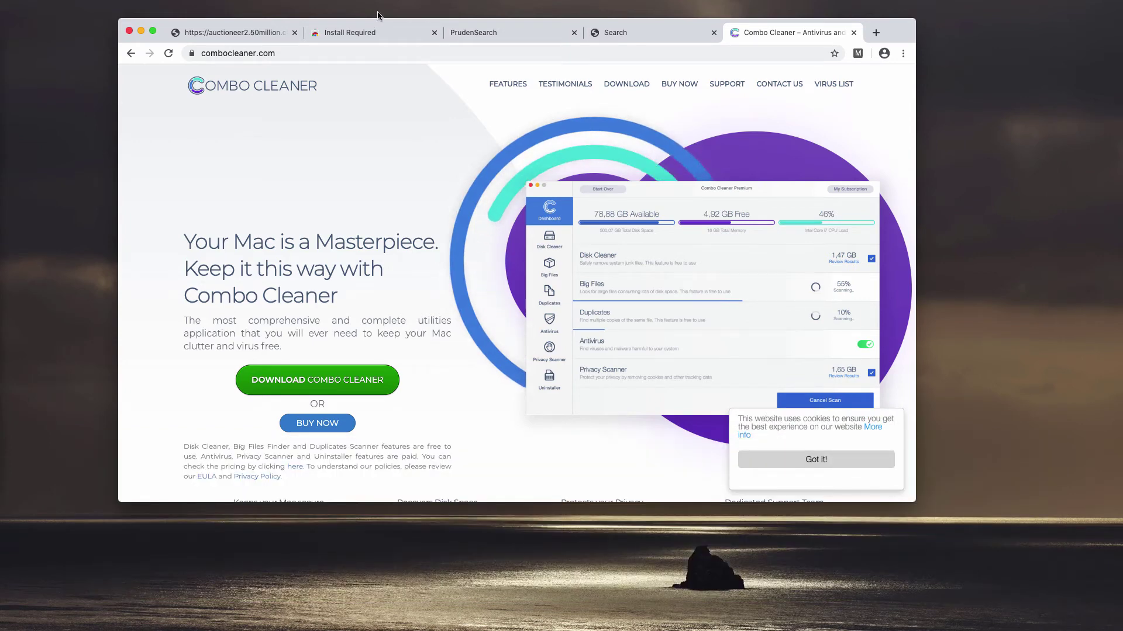
Reveal the full combocleaner.com address, then switch to the Combo Cleaner app.
{"action": "left_click", "coordinate": [213, 52]}
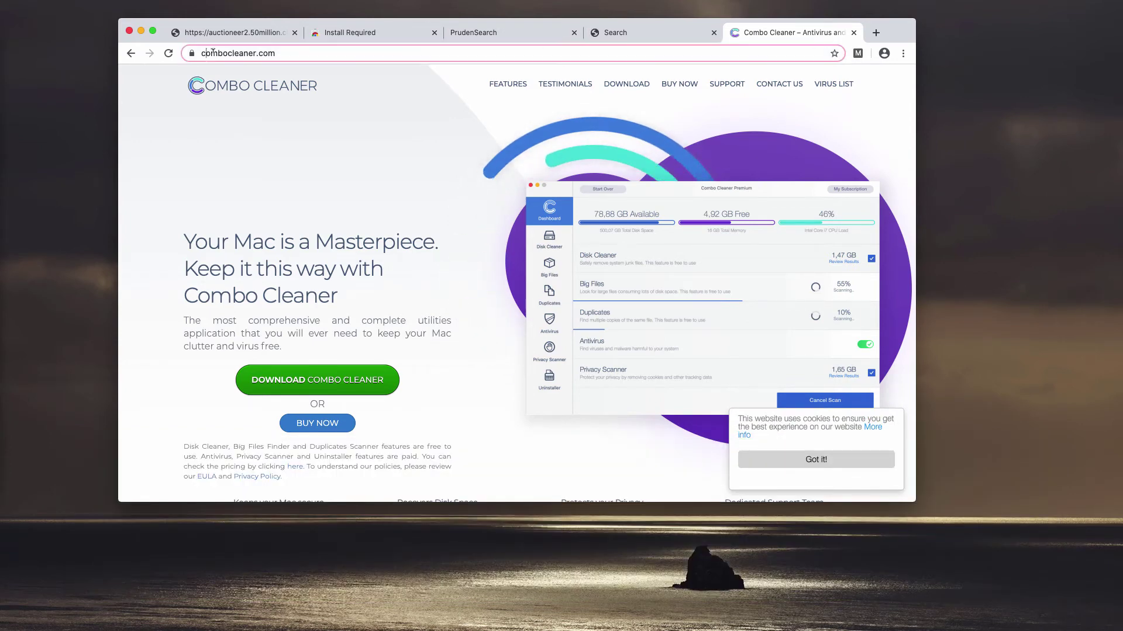
{"action": "left_click", "coordinate": [284, 53]}
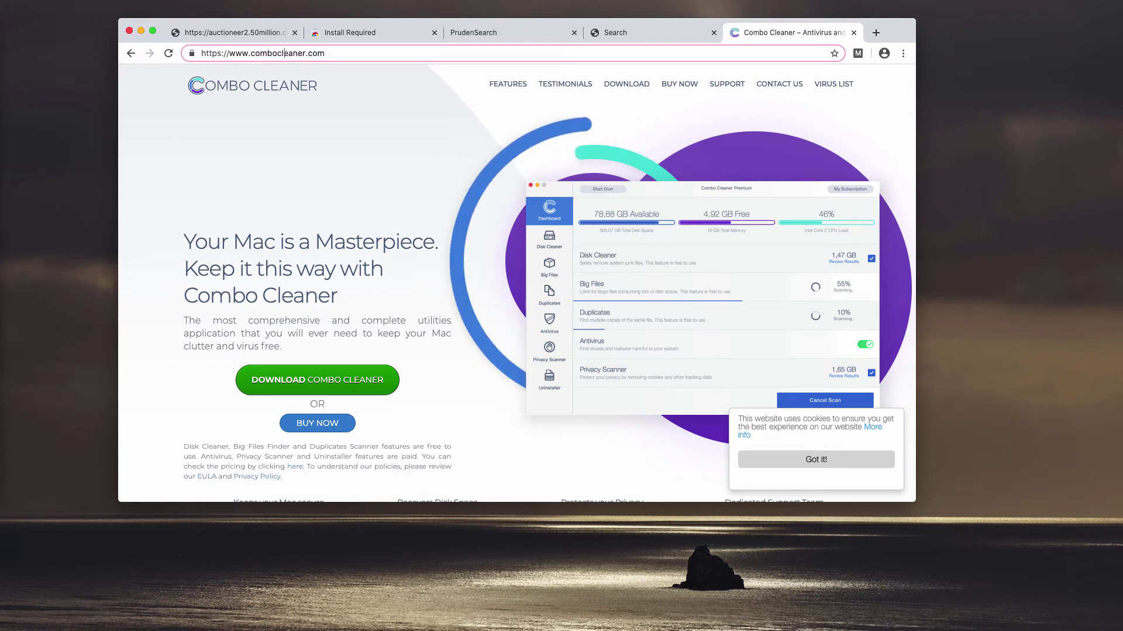
{"action": "key", "text": "super+Tab"}
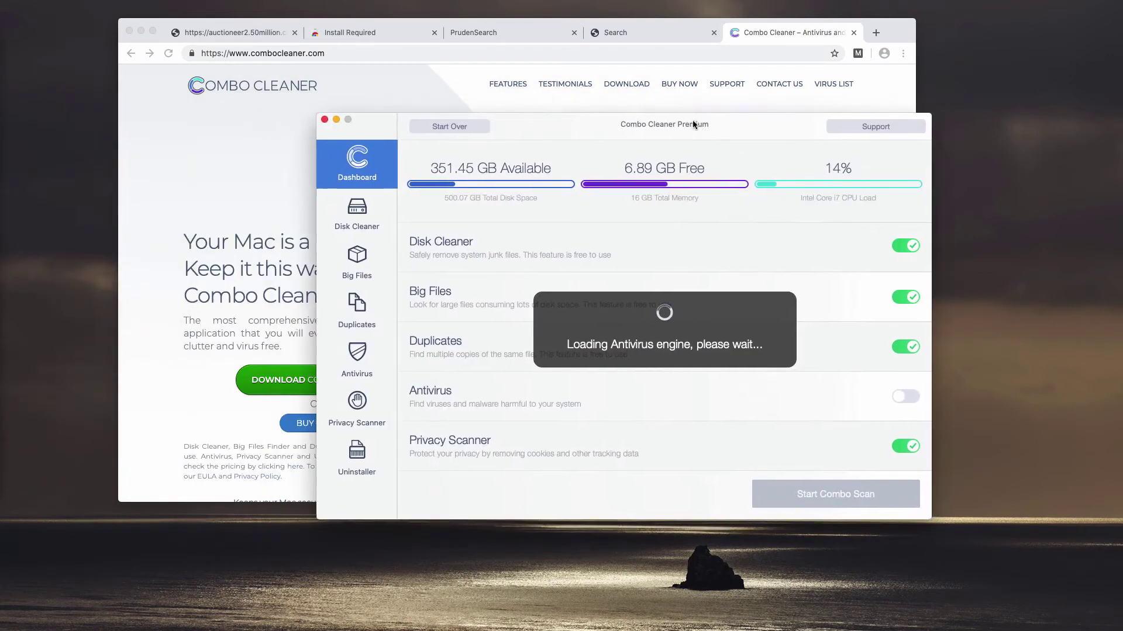
Move the Combo Cleaner window up and left, then start the Combo Scan.
{"action": "left_click_drag", "start_coordinate": [692, 124], "coordinate": [634, 104]}
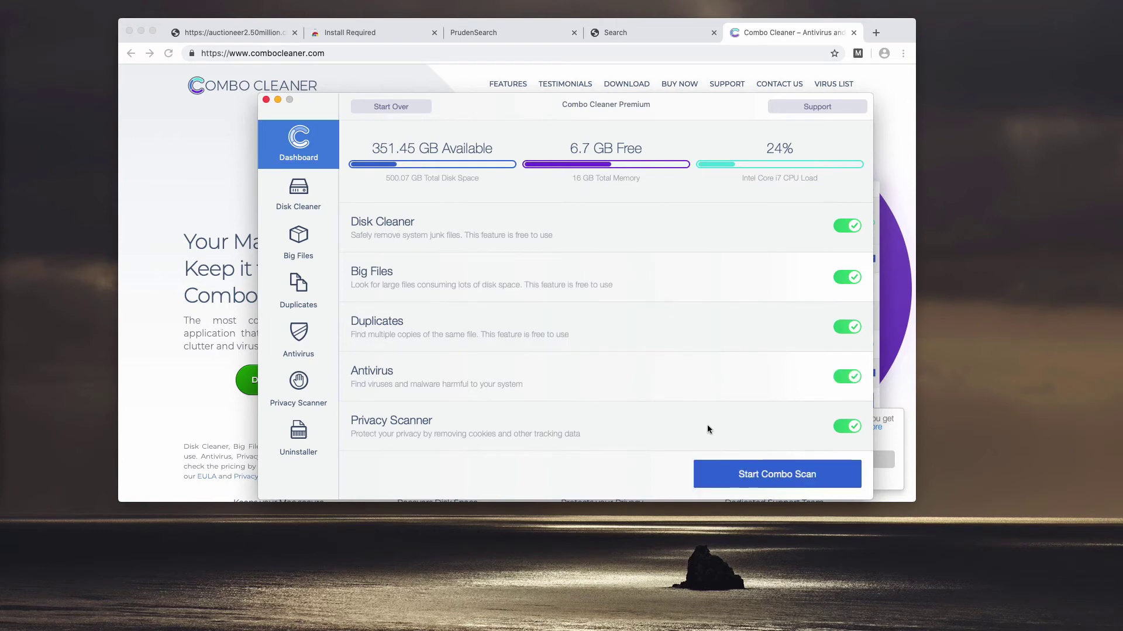
{"action": "left_click", "coordinate": [711, 471]}
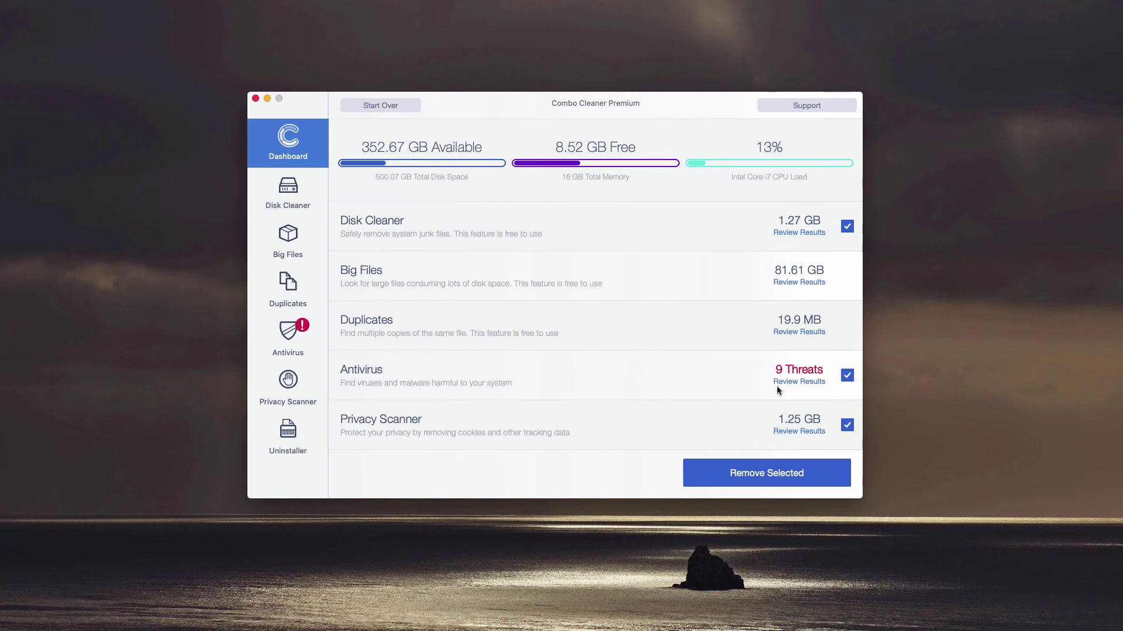
Review the Antivirus results and scroll through the nine detected threats.
{"action": "left_click", "coordinate": [800, 385]}
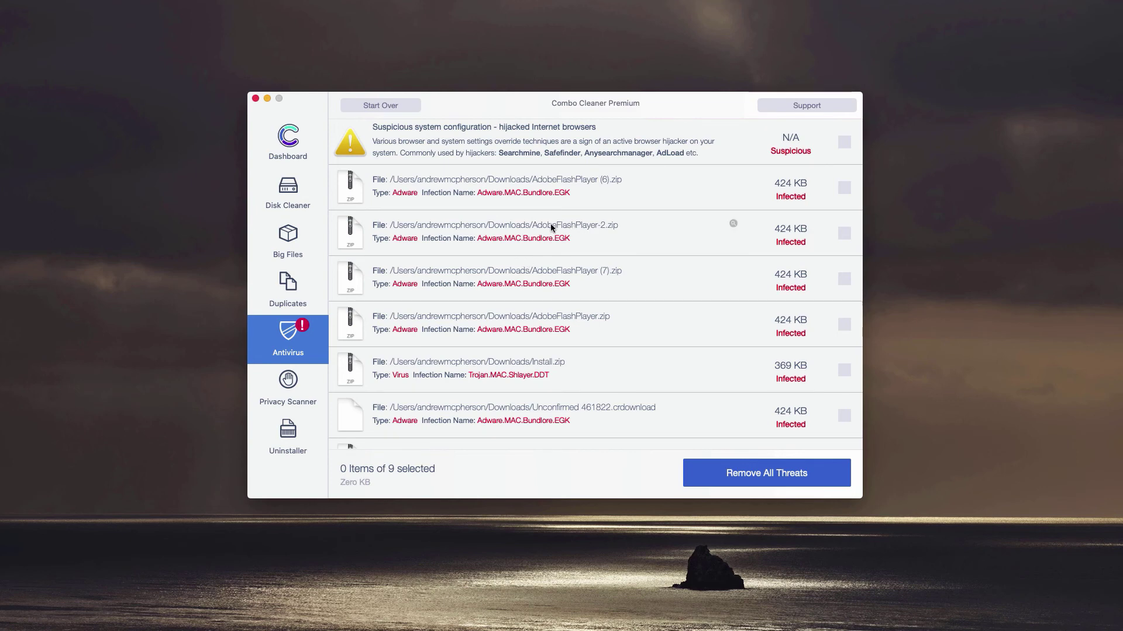
{"action": "scroll", "coordinate": [538, 225], "scroll_direction": "down", "scroll_amount": 3}
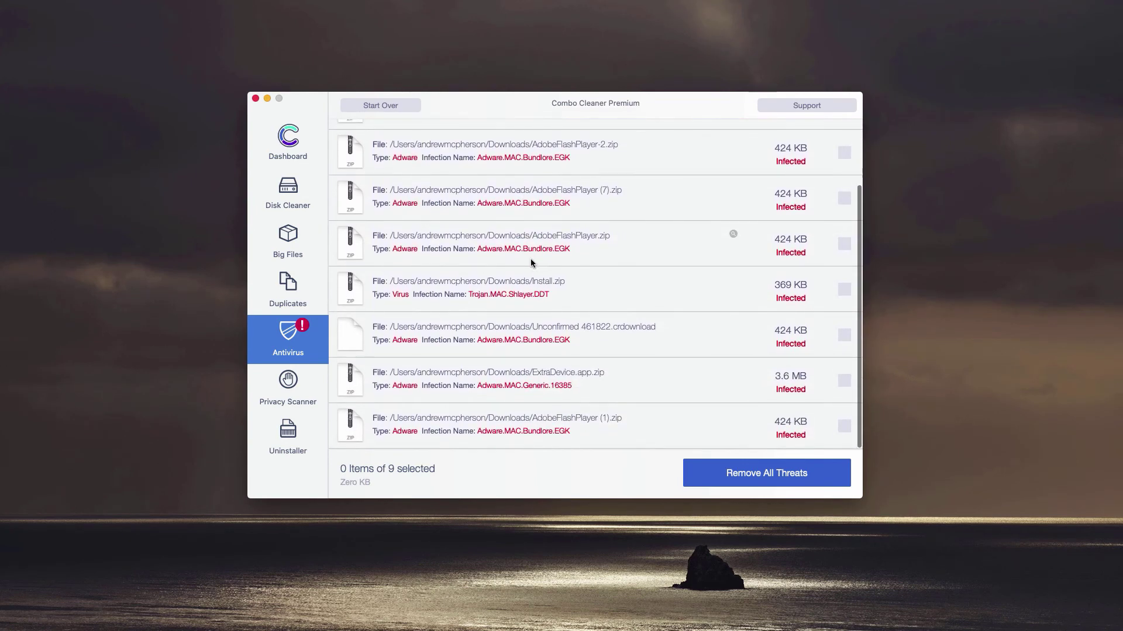
{"action": "scroll", "coordinate": [533, 257], "scroll_direction": "up", "scroll_amount": 3}
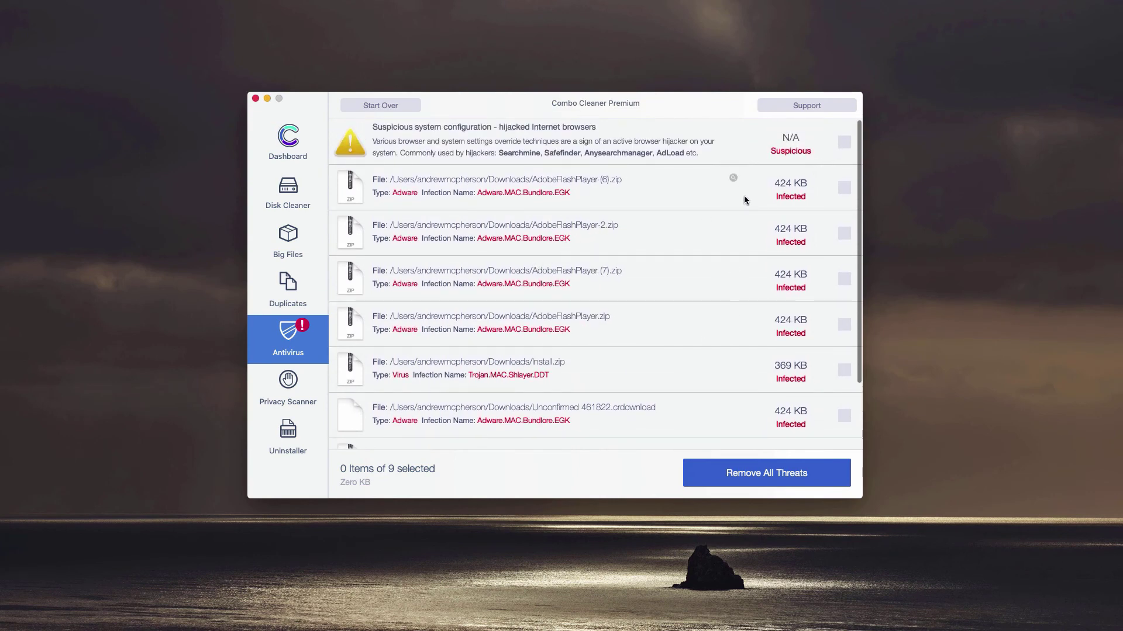
Reveal the first threat, AdobeFlashPlayer (6).zip, in Finder, trash it, and close Downloads.
{"action": "mouse_move", "coordinate": [734, 190]}
{"action": "left_click", "coordinate": [733, 180]}
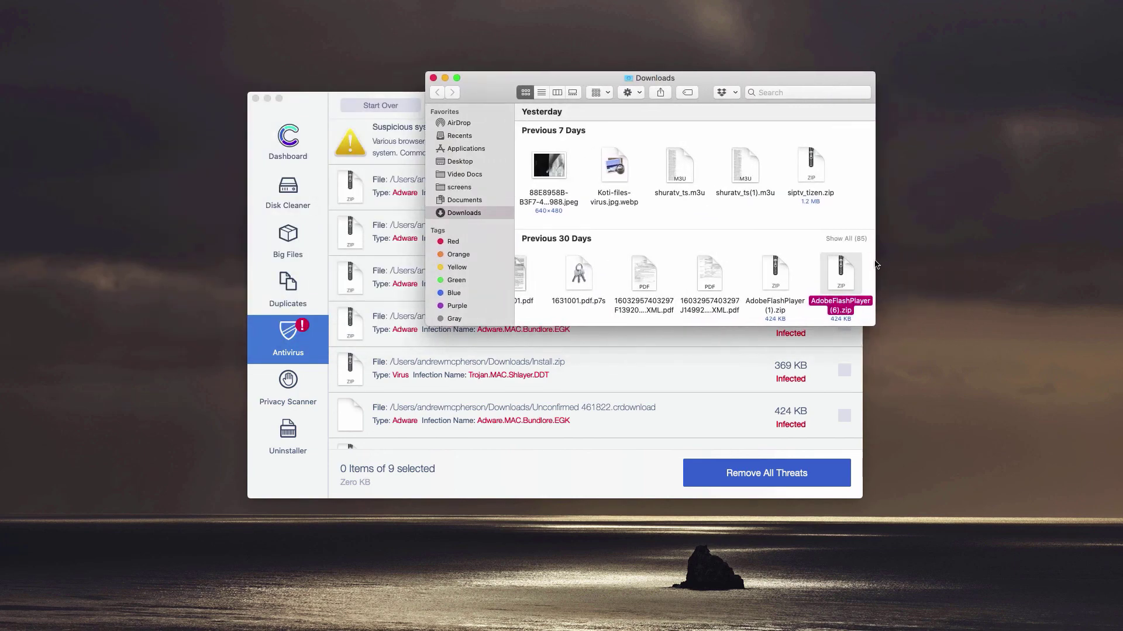
{"action": "right_click", "coordinate": [846, 274]}
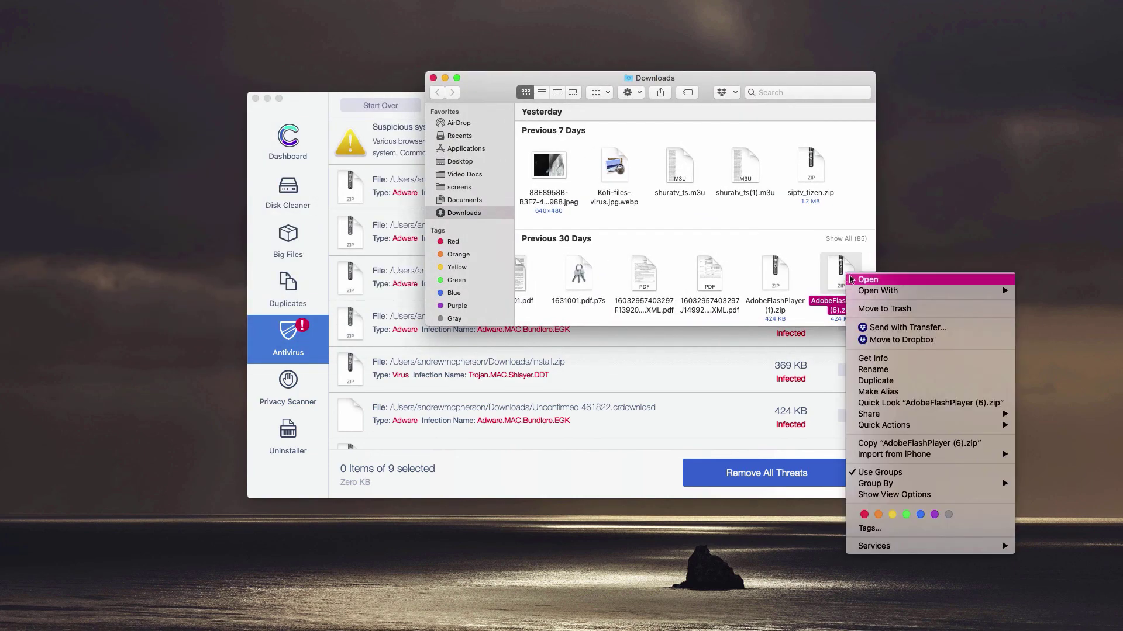
{"action": "left_click", "coordinate": [880, 307]}
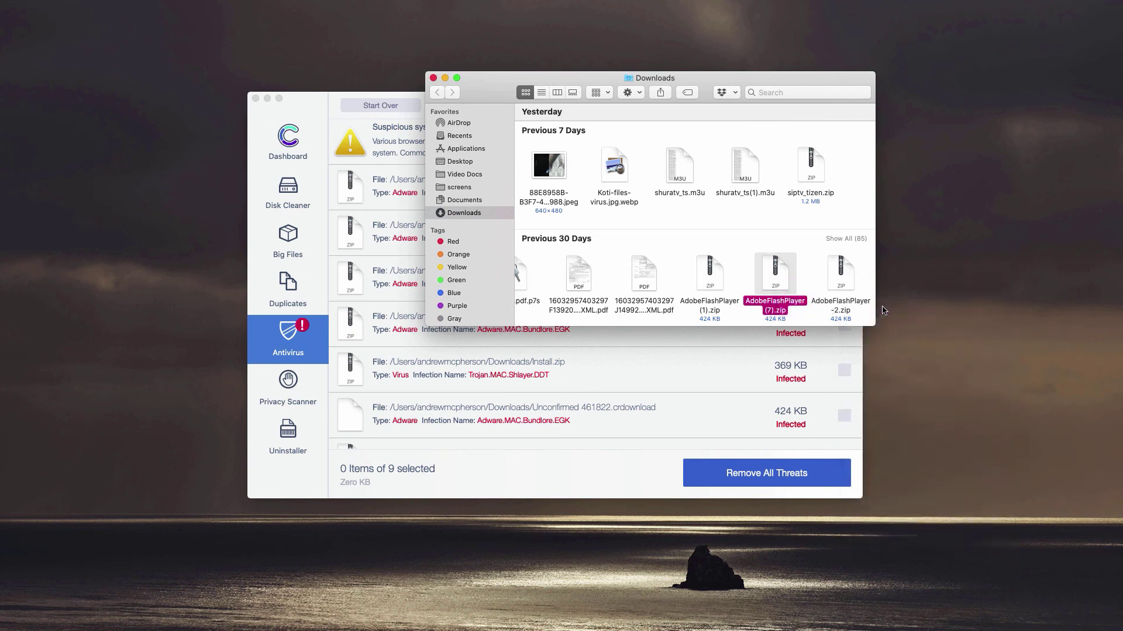
{"action": "left_click", "coordinate": [434, 78]}
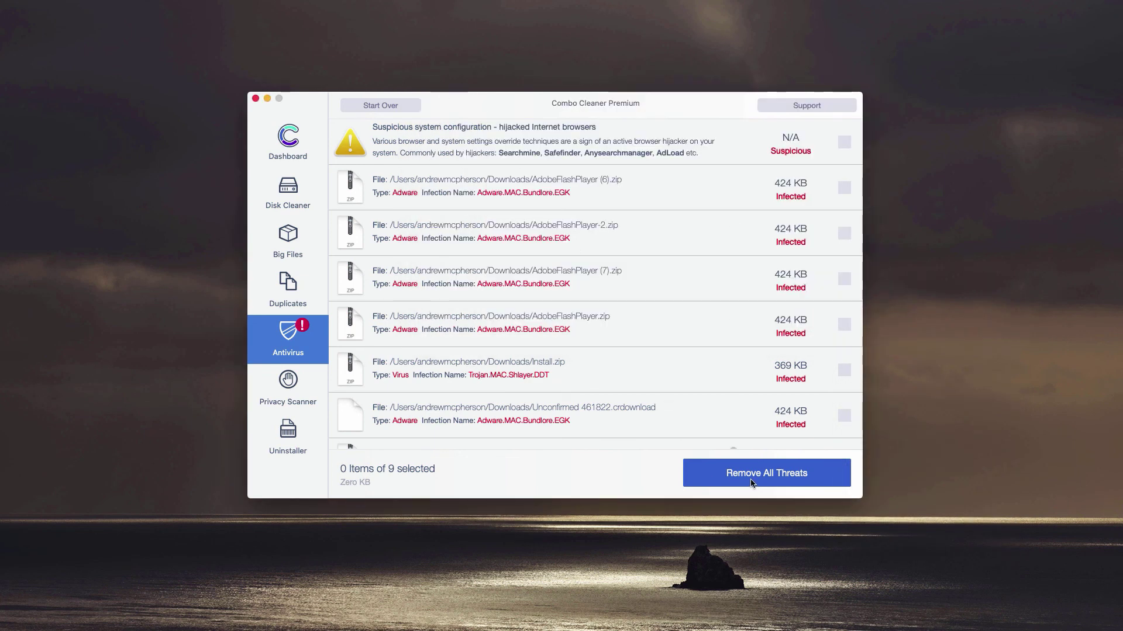